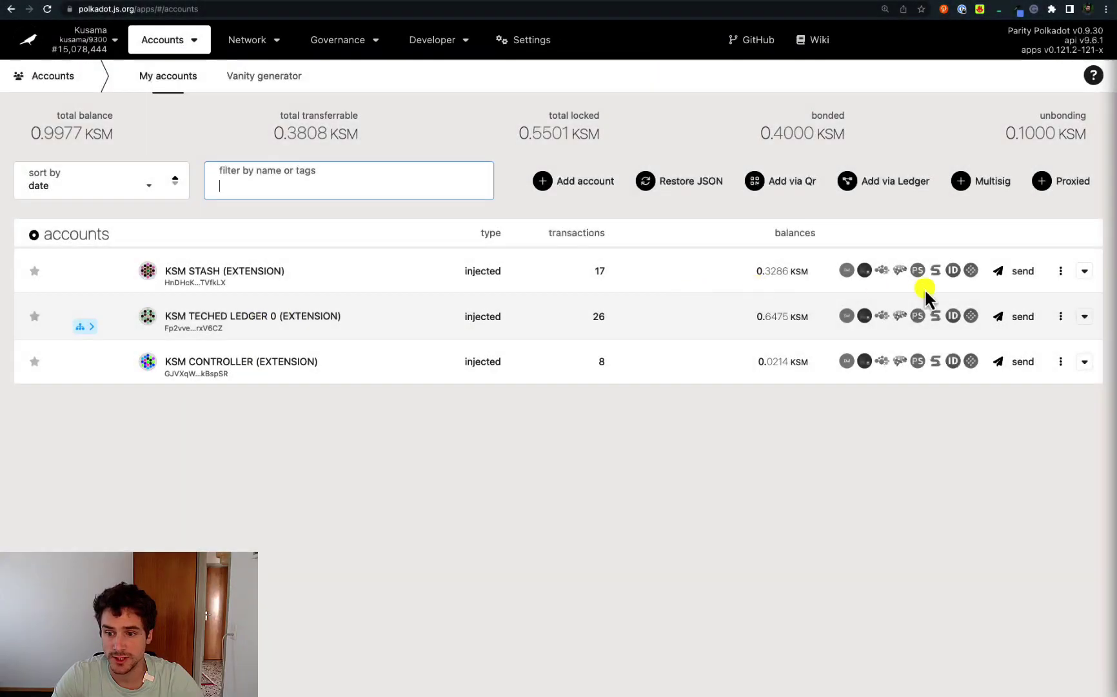
Step: Send 0.01 KSM from KSM TECHED LEDGER 0 to KSM CONTROLLER and submit it for signing
click(1024, 324)
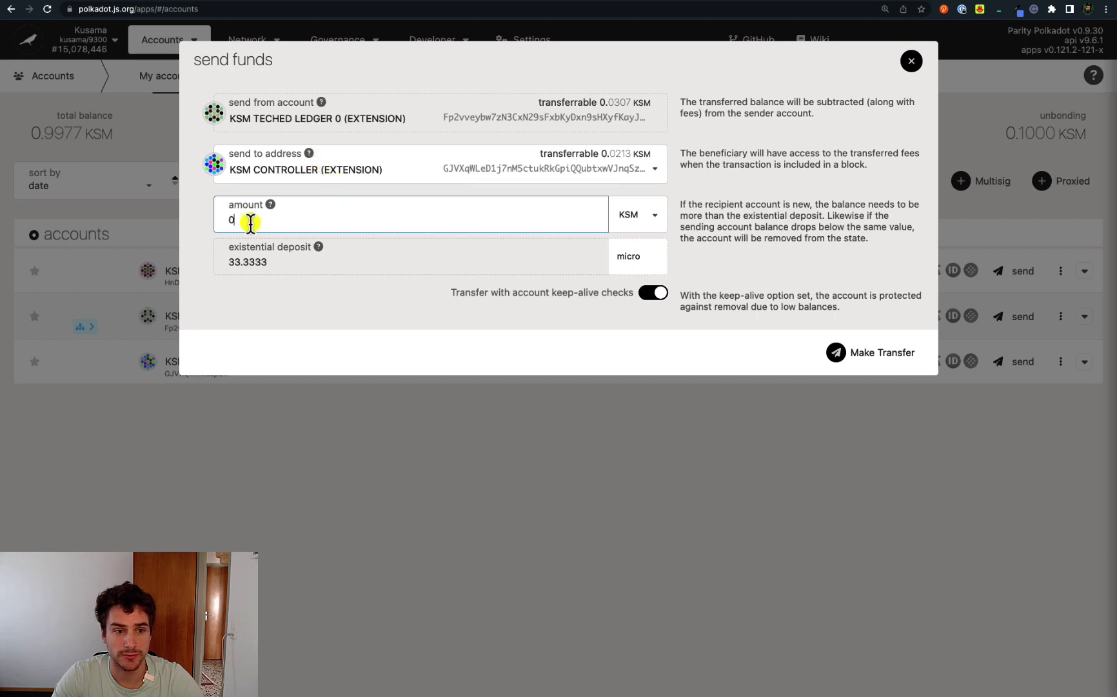
text(.01)
click(847, 354)
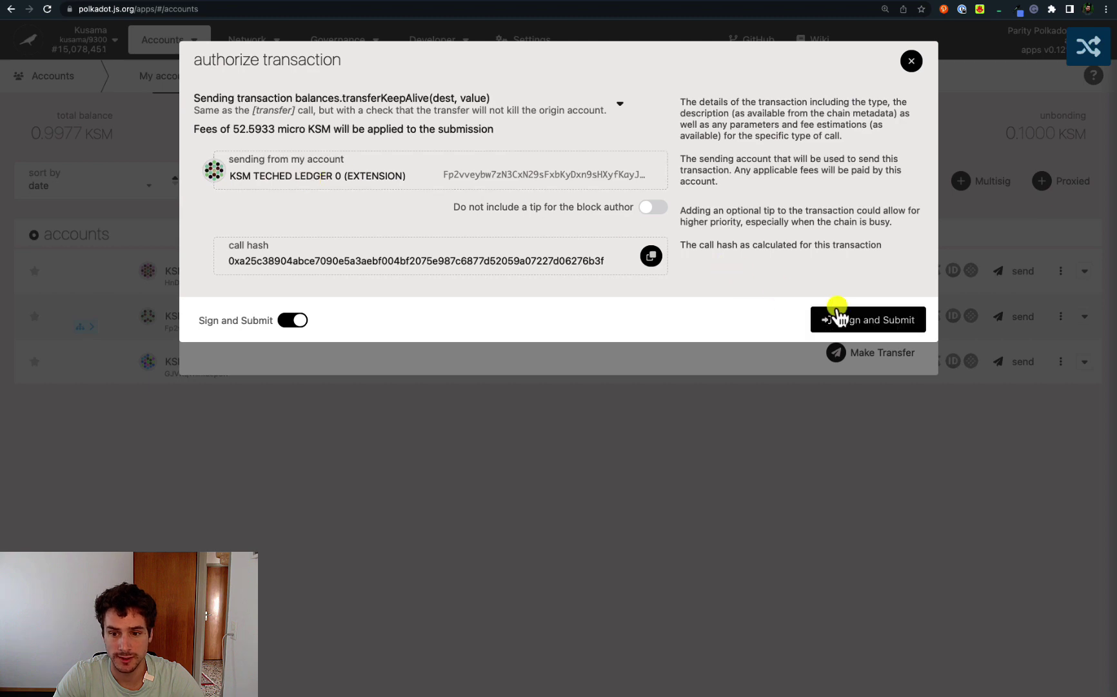
click(864, 327)
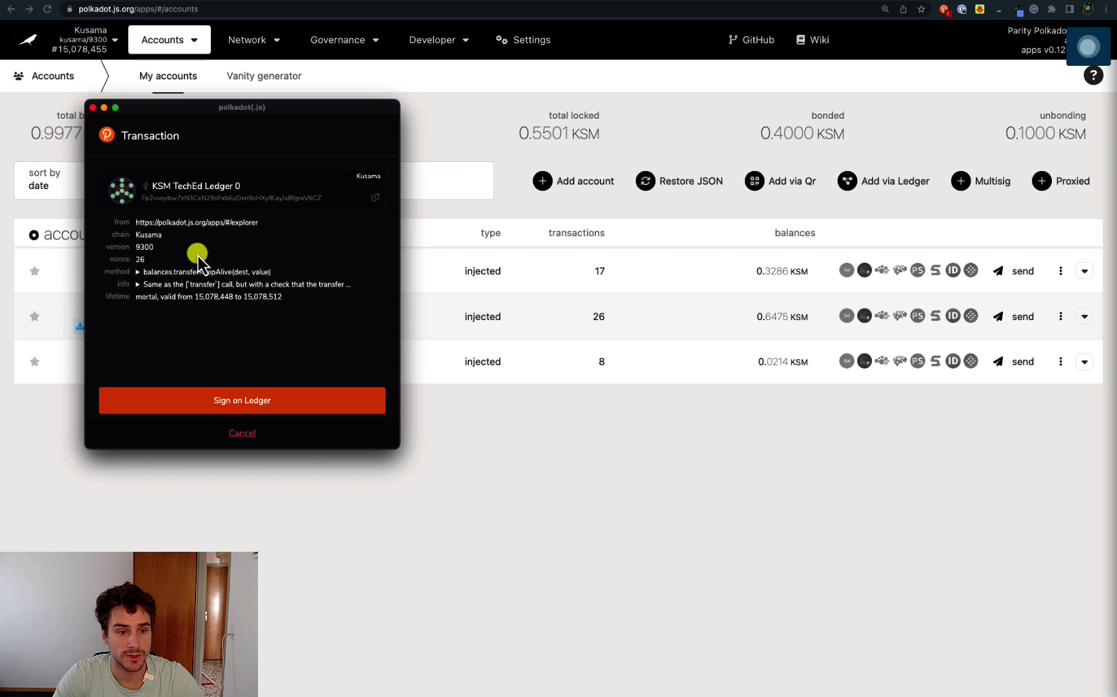
Step: Try signing on the Ledger, hit 'Txn version not supported', and cancel the request
click(237, 403)
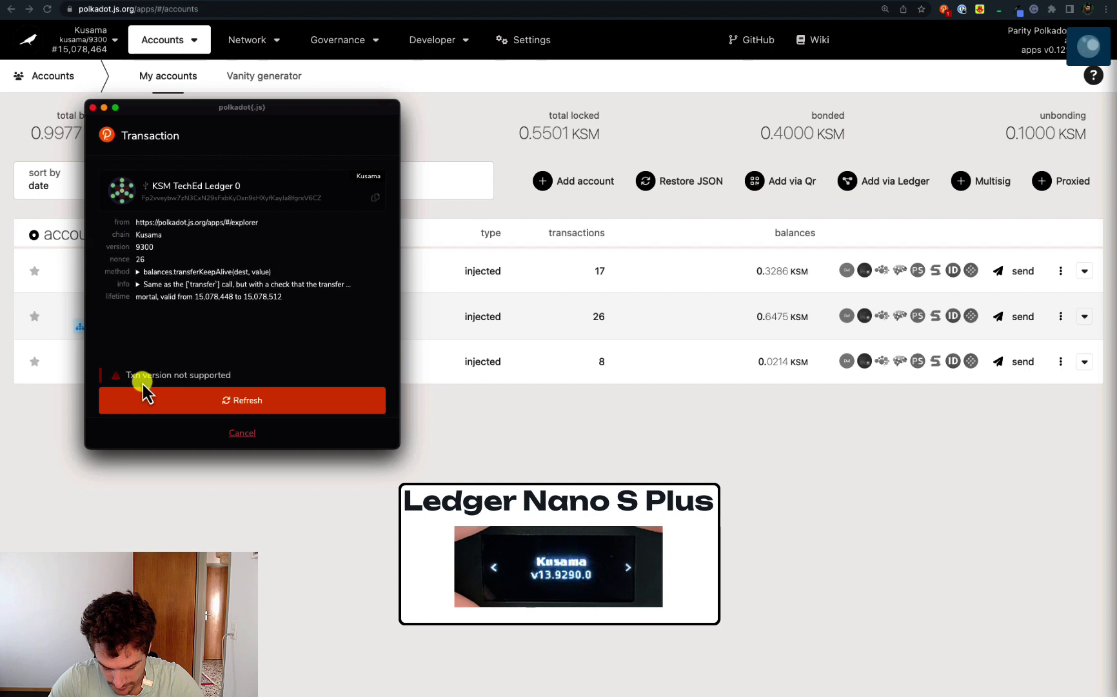
click(246, 434)
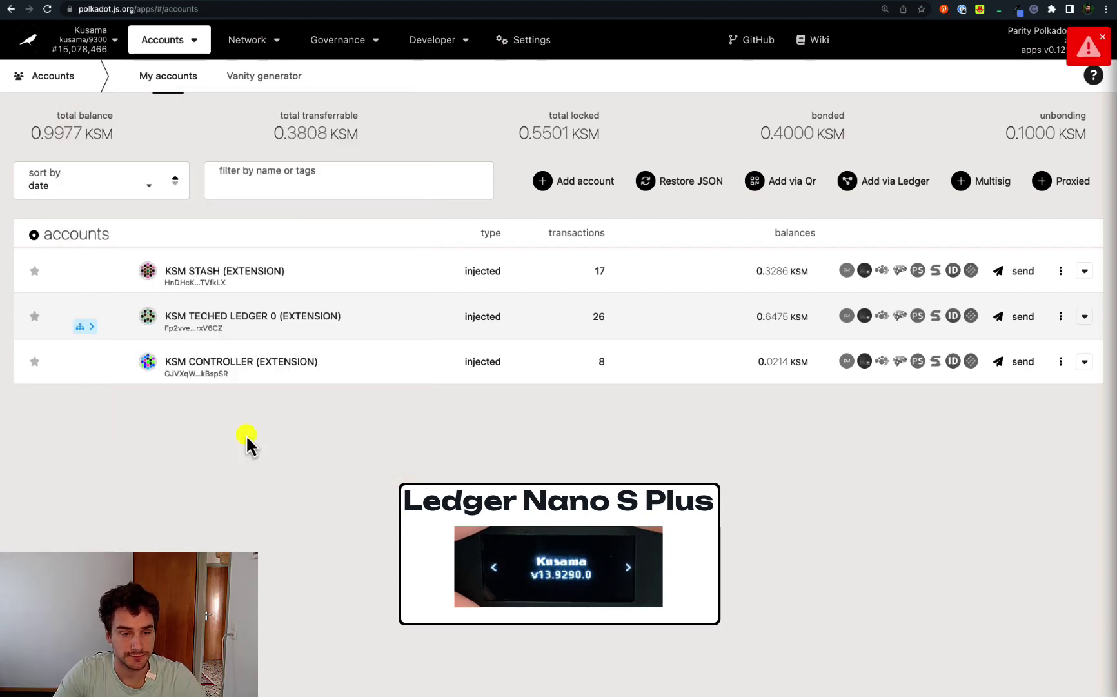
Step: Run the state.getRuntimeVersion RPC call, which returns specVersion 9,300
mouse_move(429, 53)
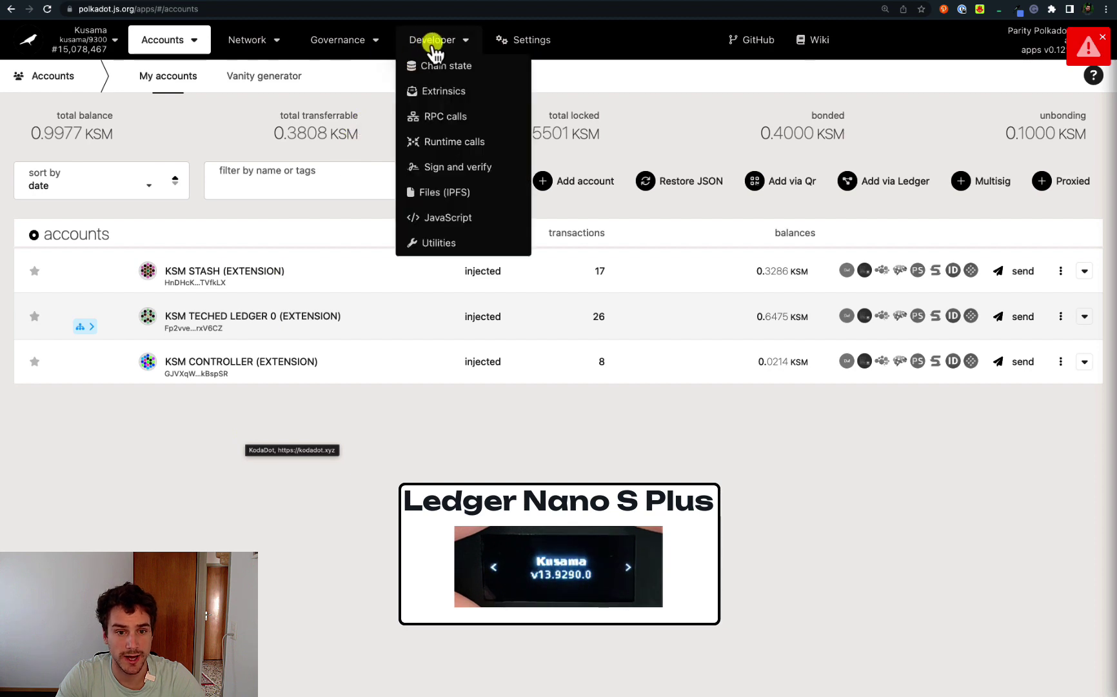
click(441, 122)
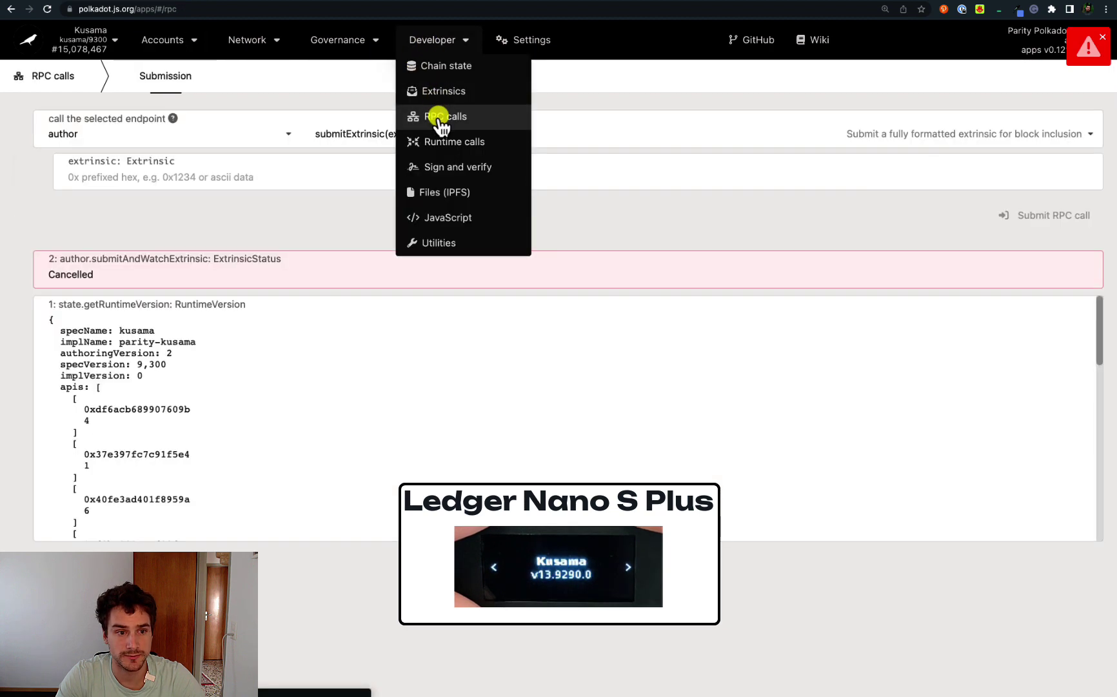
click(264, 143)
scroll(193, 184, down, 4)
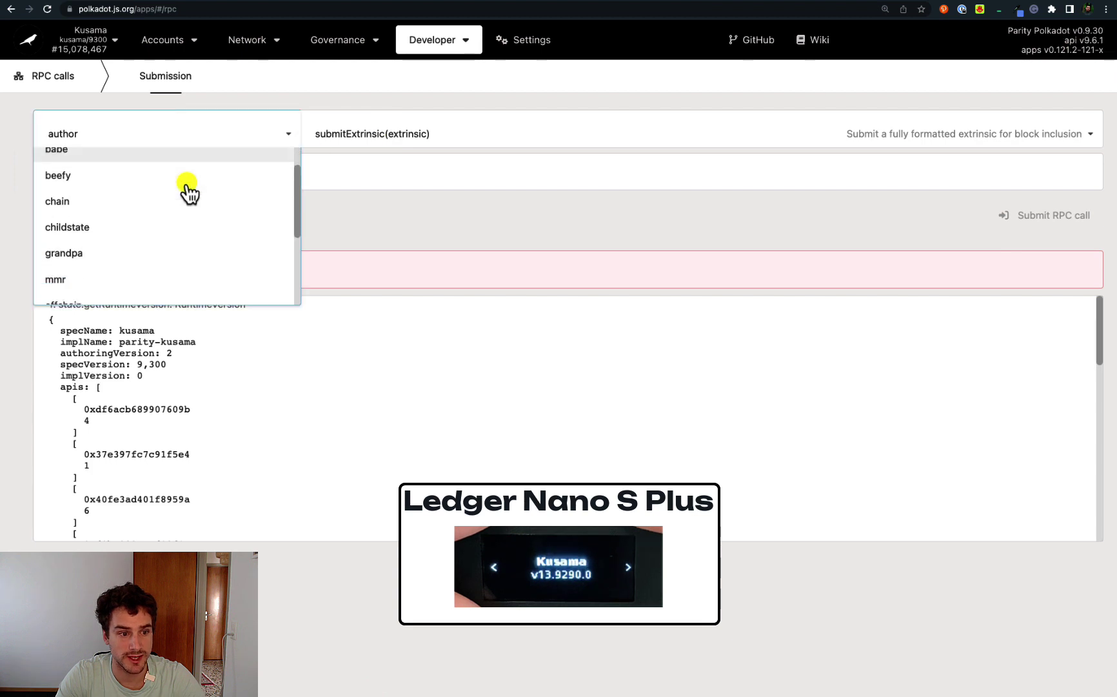
click(89, 240)
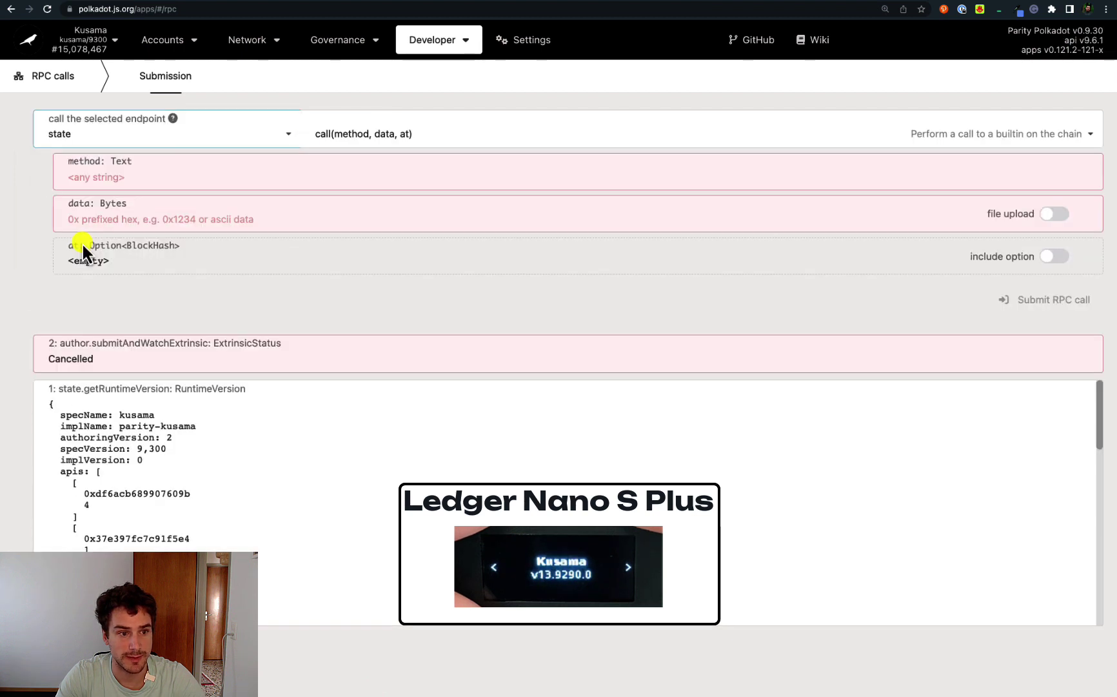
click(326, 139)
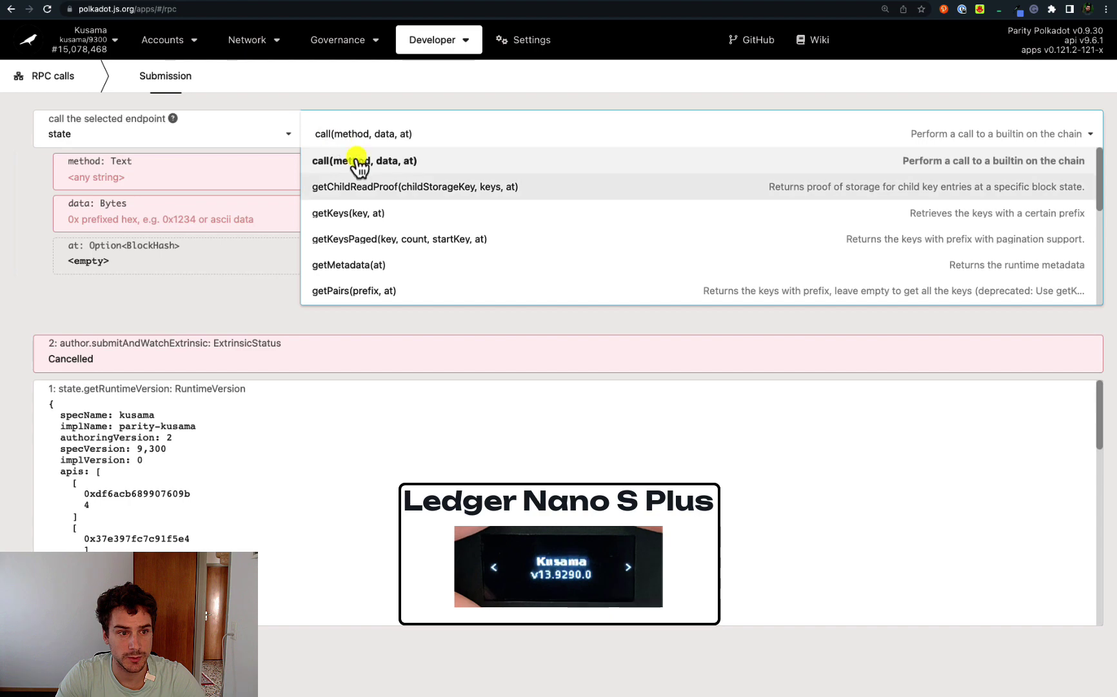
scroll(387, 216, down, 5)
scroll(361, 194, up, 2)
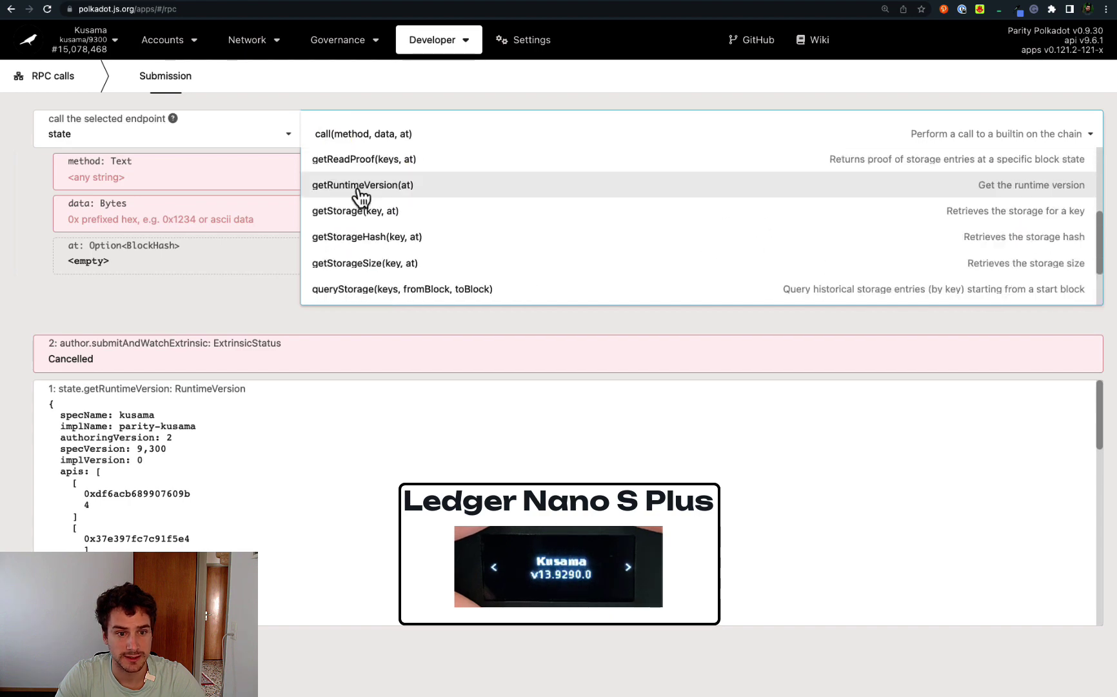
click(362, 187)
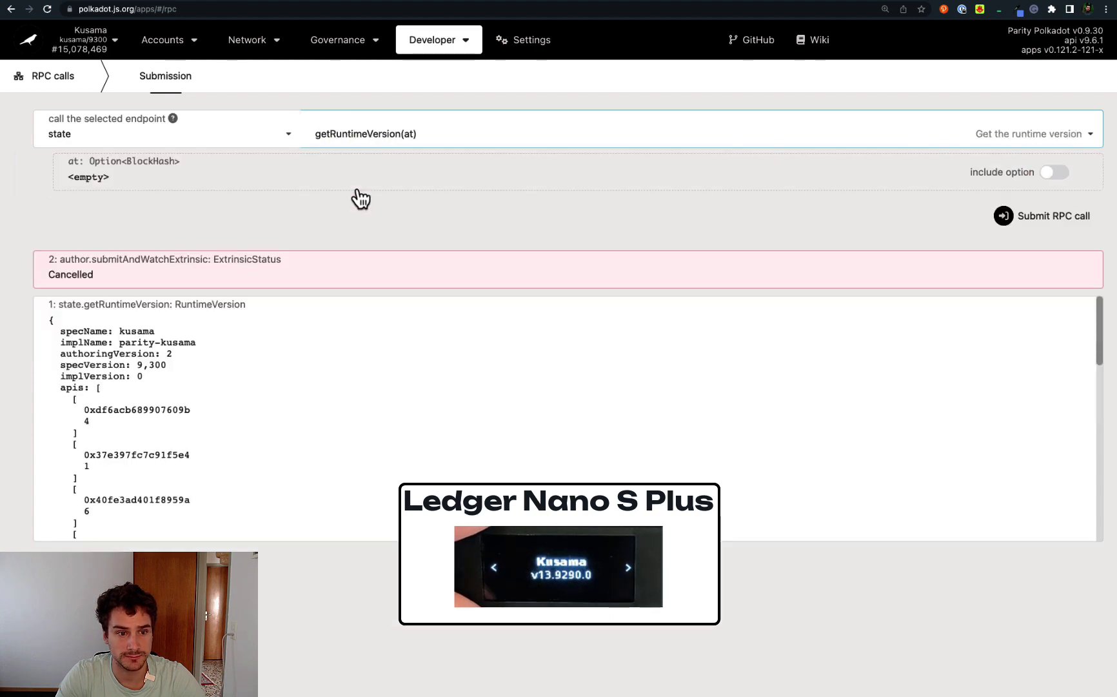
click(1029, 219)
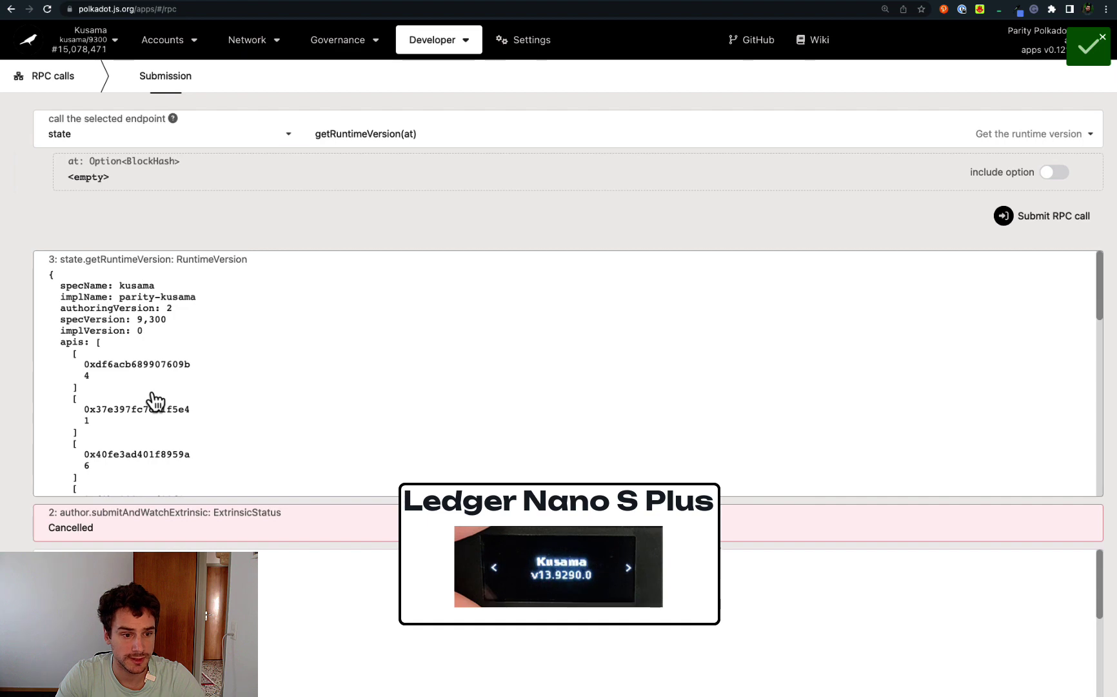
scroll(156, 402, down, 2)
scroll(155, 401, down, 10)
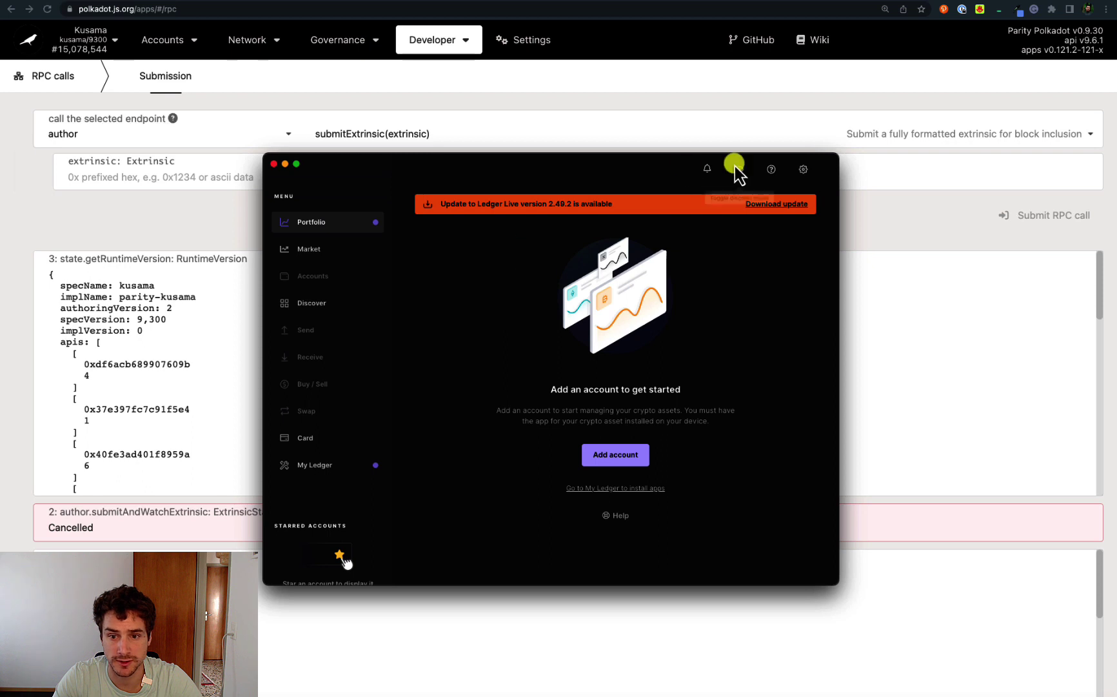
Step: Download and install Ledger Live 2.49.2, then dismiss its release notes
click(791, 205)
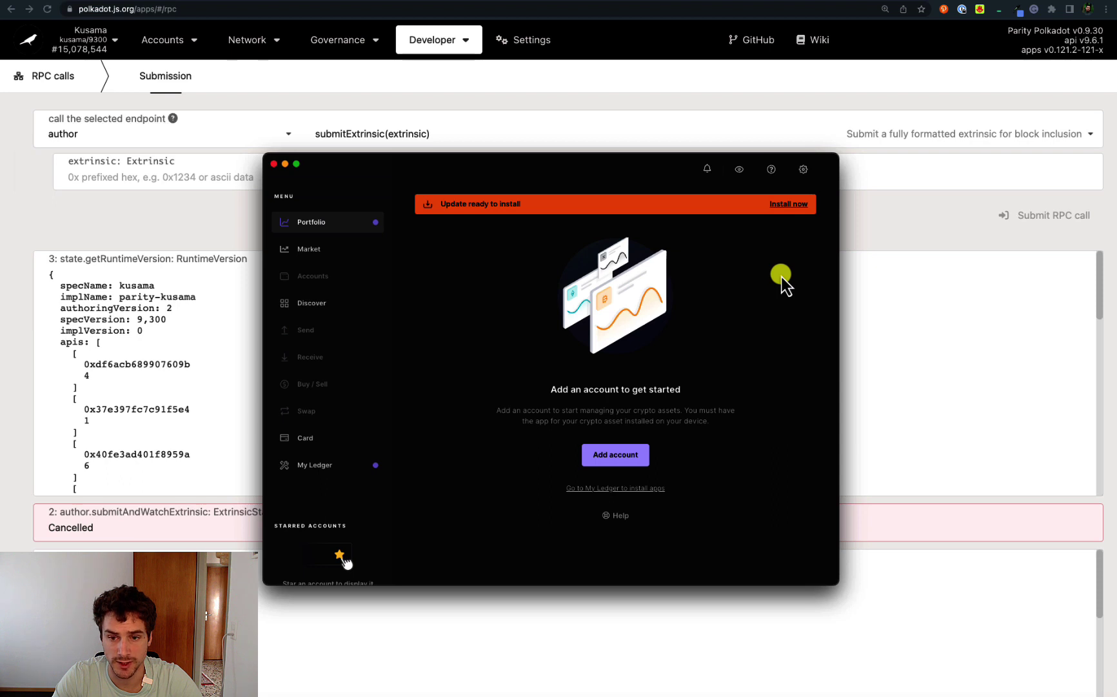
click(787, 205)
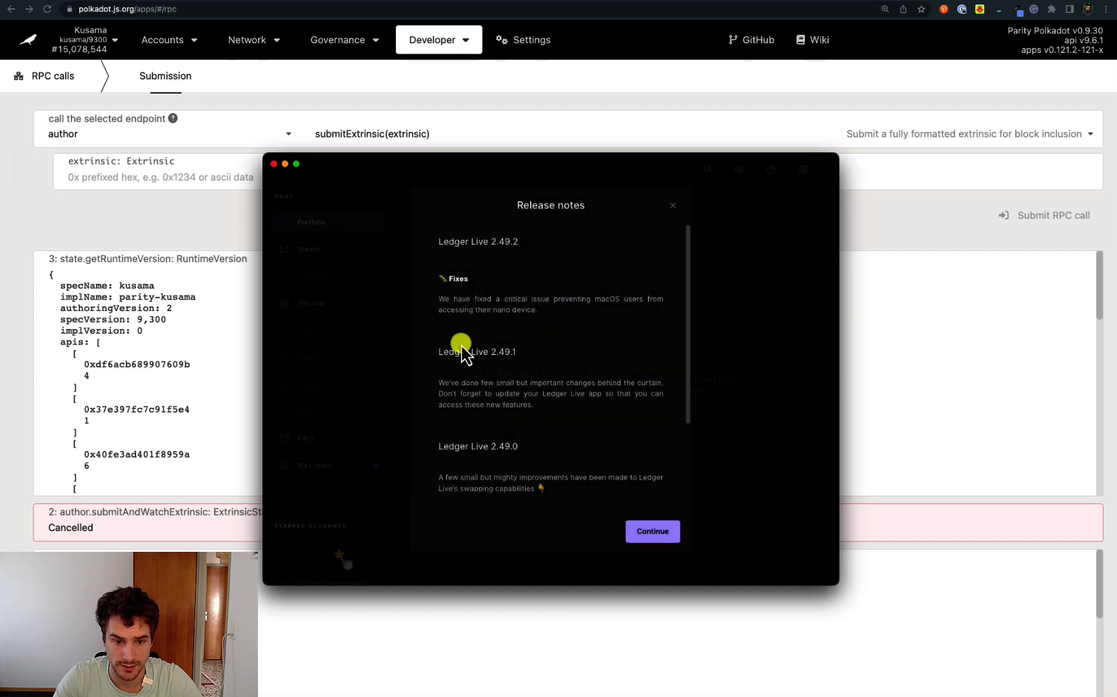
scroll(542, 489, down, 4)
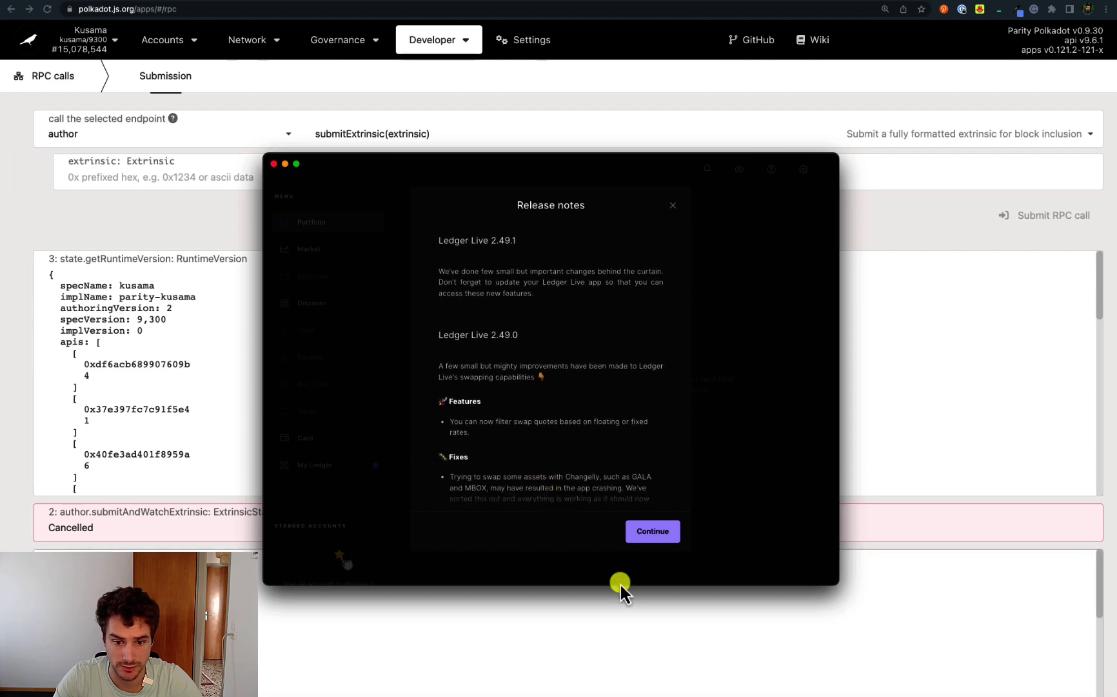
click(656, 541)
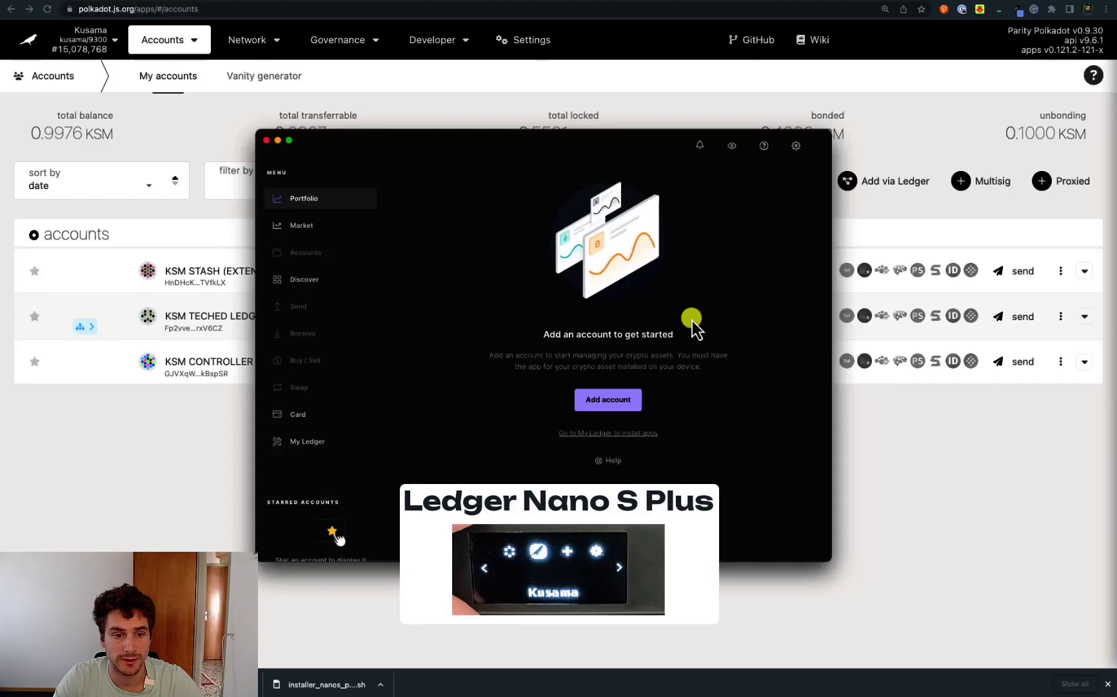
Step: Update the Kusama app on the Nano S Plus from My Ledger, then close Ledger Live
click(316, 442)
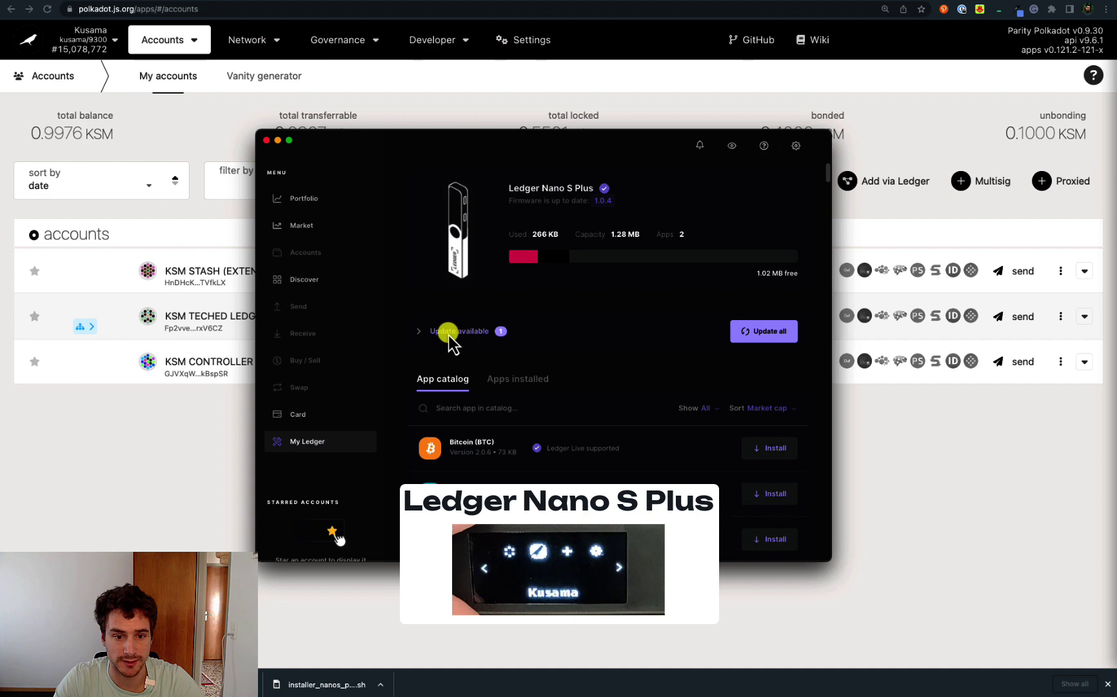
click(450, 332)
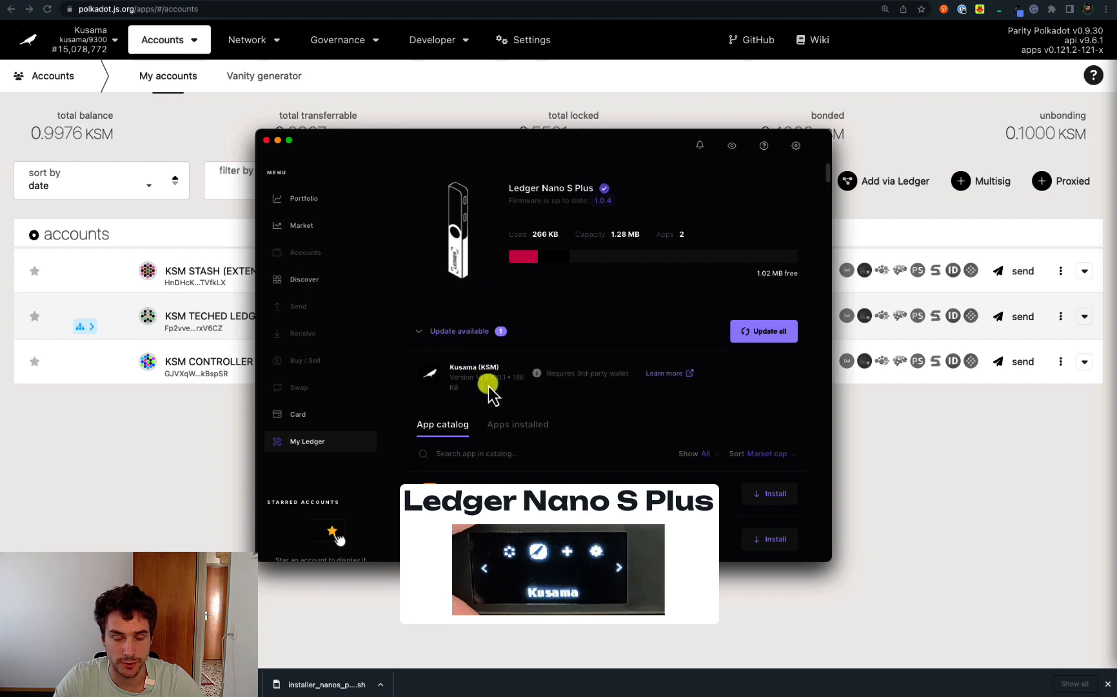
click(766, 332)
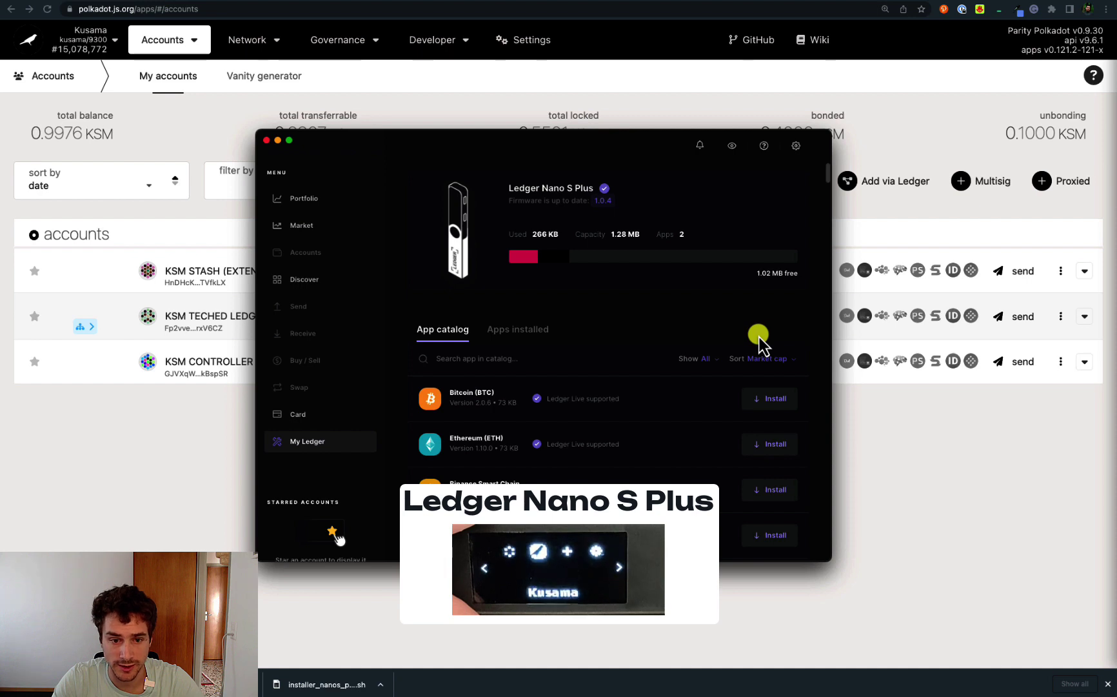
click(267, 141)
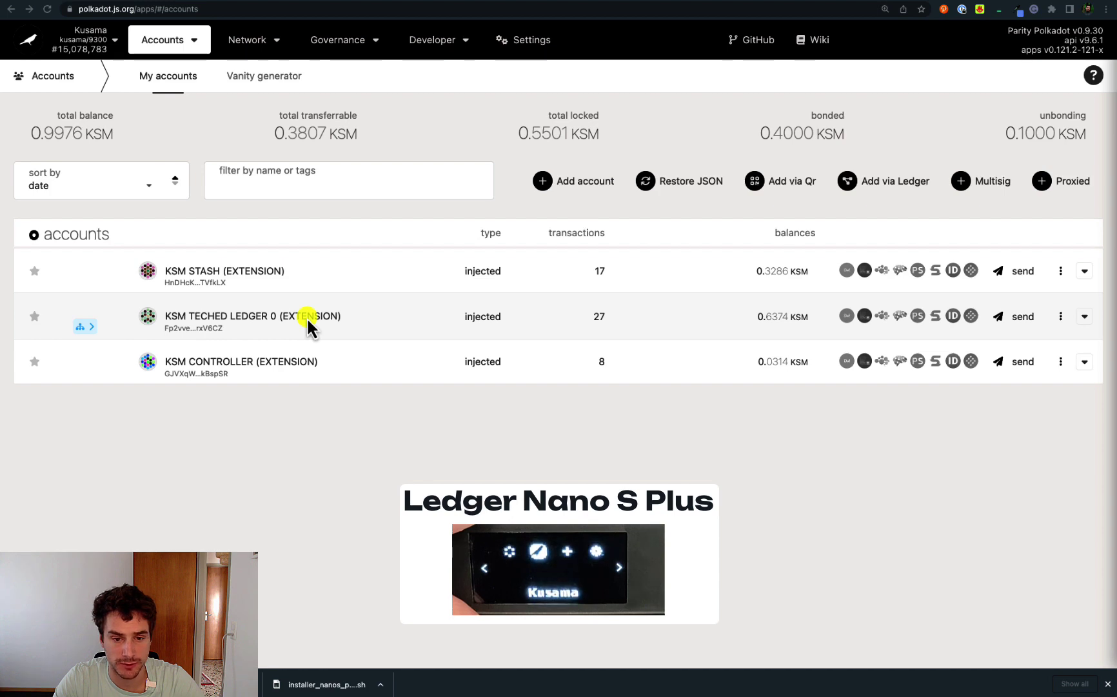
Step: Redo the 0.01 KSM transfer from the Ledger account to KSM CONTROLLER and submit it
click(1023, 319)
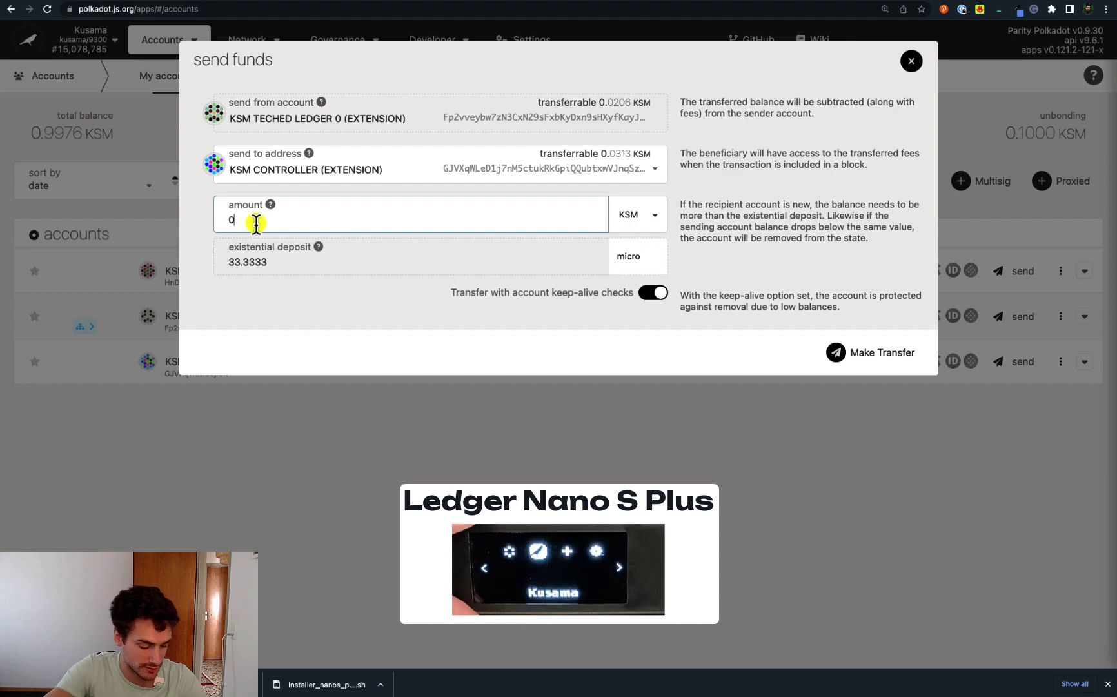
text(.01)
click(879, 360)
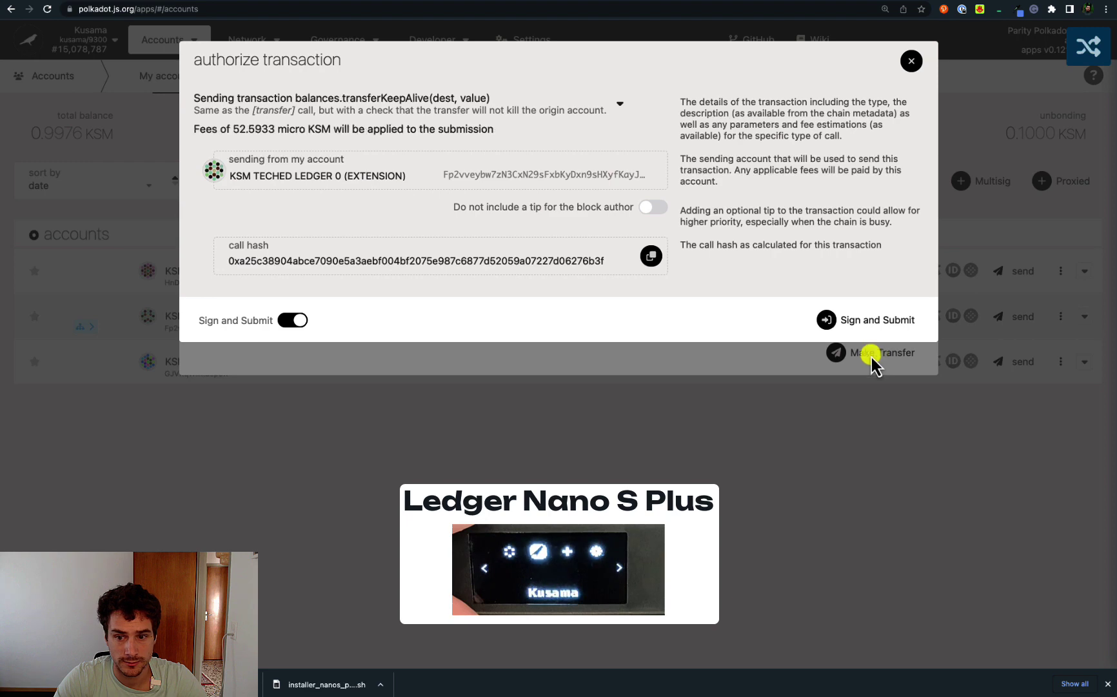
click(887, 321)
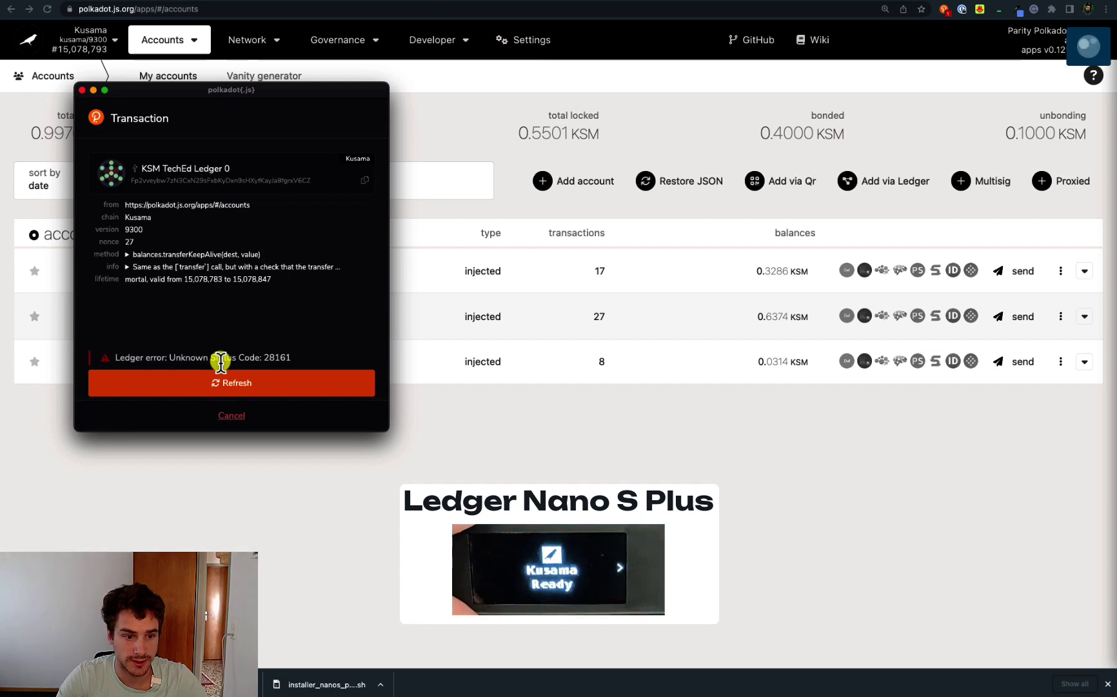
Step: Refresh the Ledger connection and send the transfer to the Nano S Plus for review
click(238, 385)
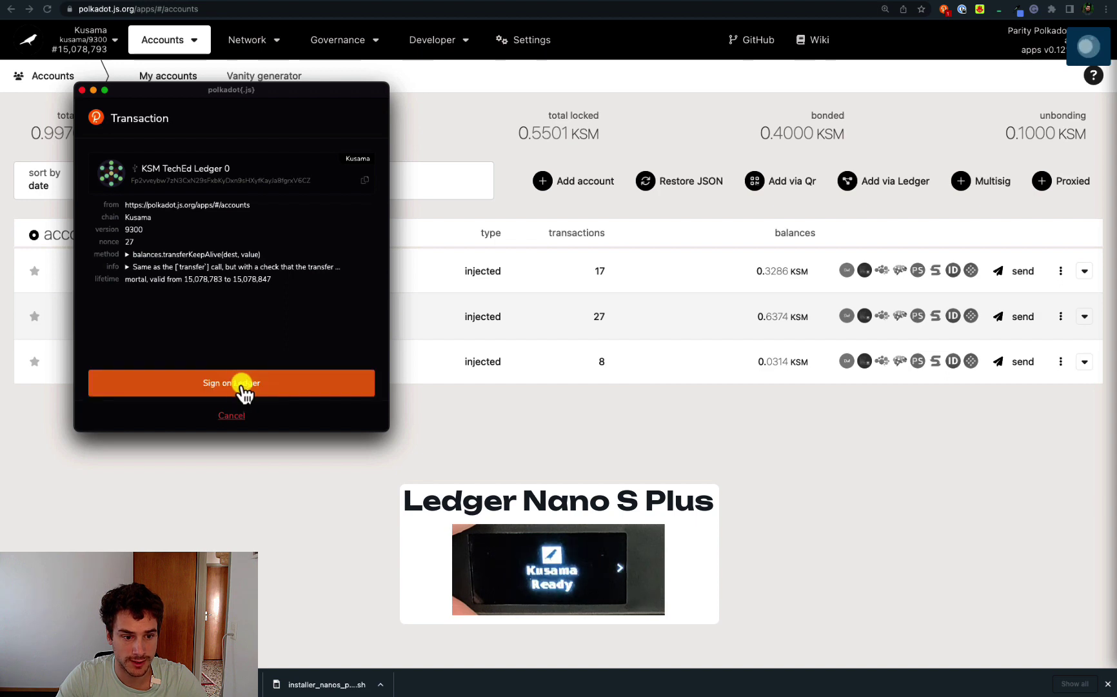
click(242, 384)
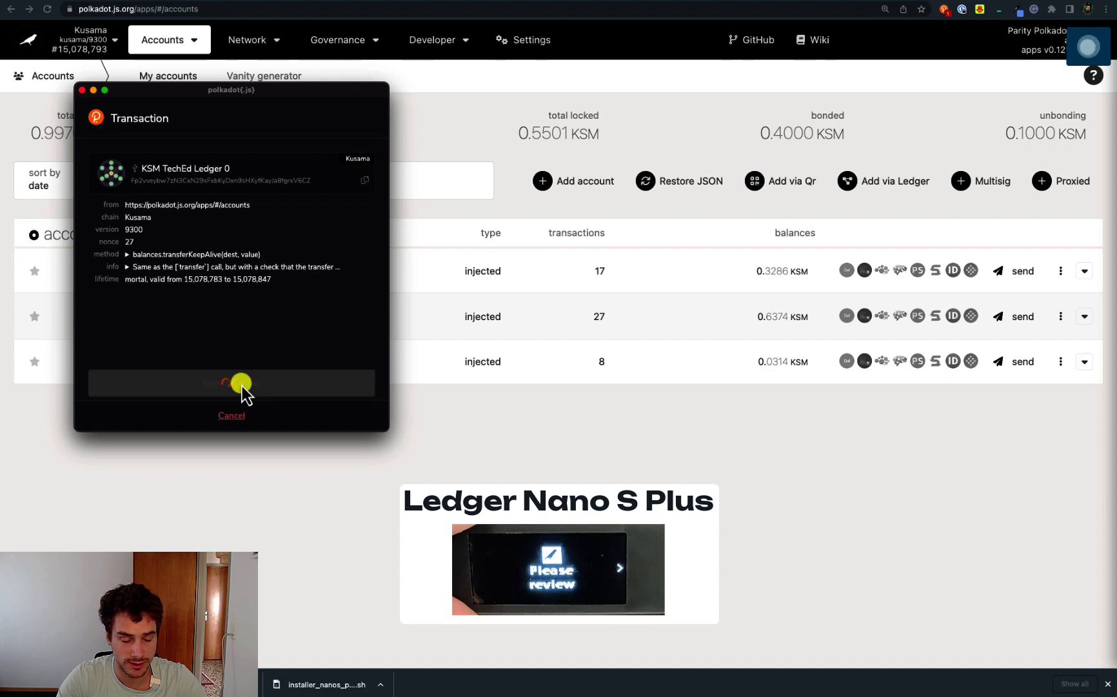